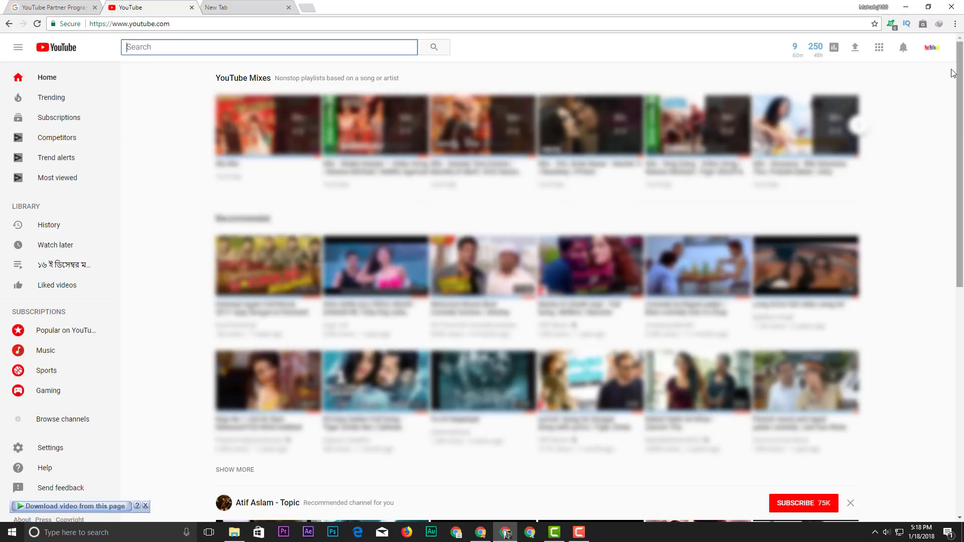
Switch the active YouTube account to the Real Reflection channel and reopen the avatar menu.
left_click(932, 48)
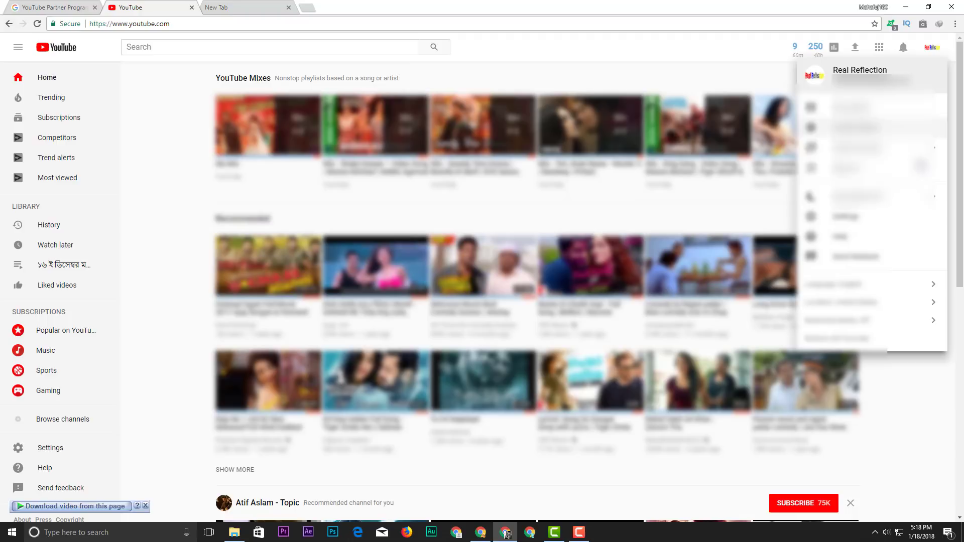
left_click(921, 147)
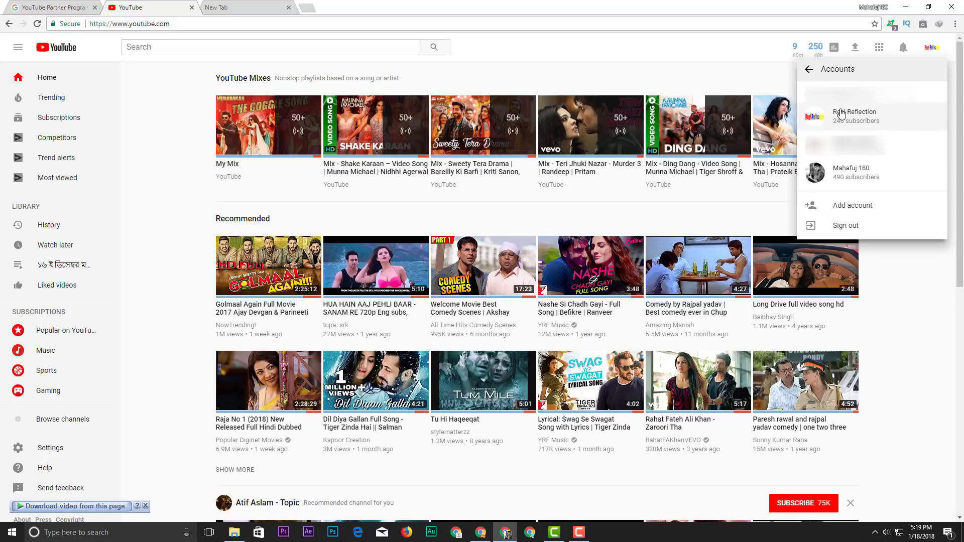
left_click(865, 121)
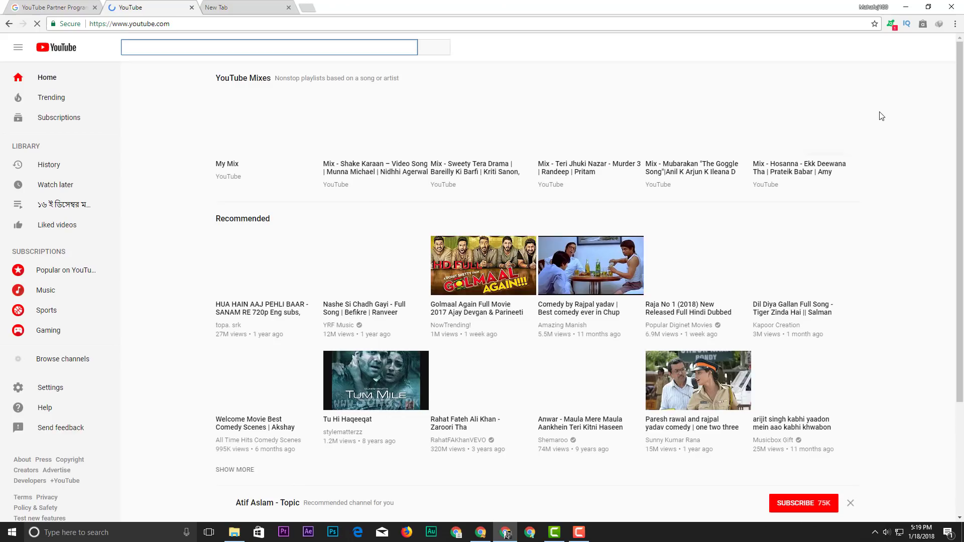
left_click(930, 48)
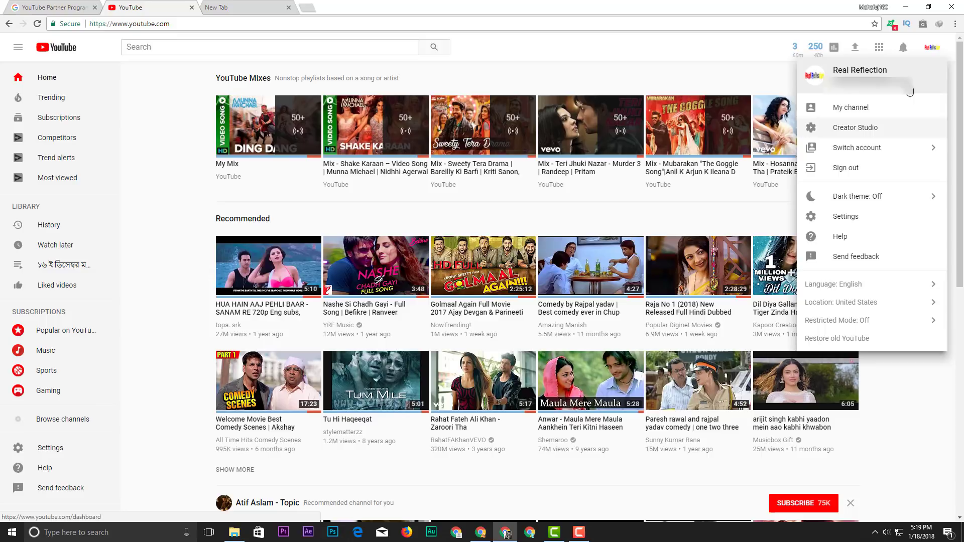
Go from Creator Studio to the YouTube account settings overview, dismissing the About me page.
left_click(865, 130)
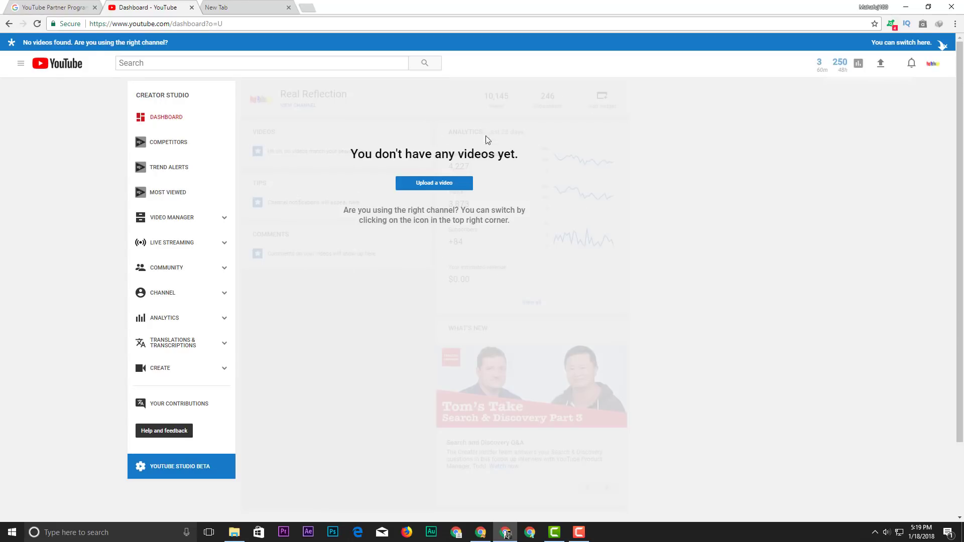
left_click(932, 65)
left_click(908, 128)
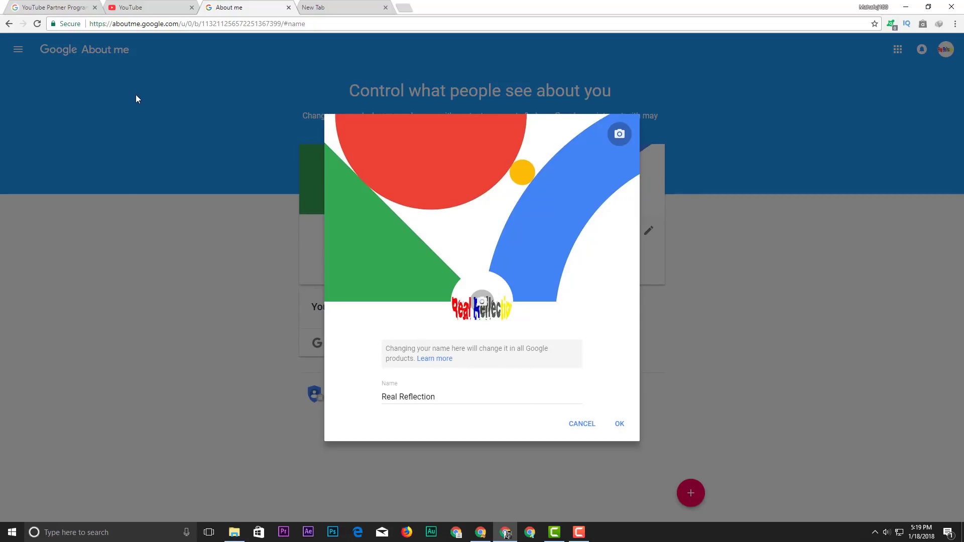
left_click(287, 8)
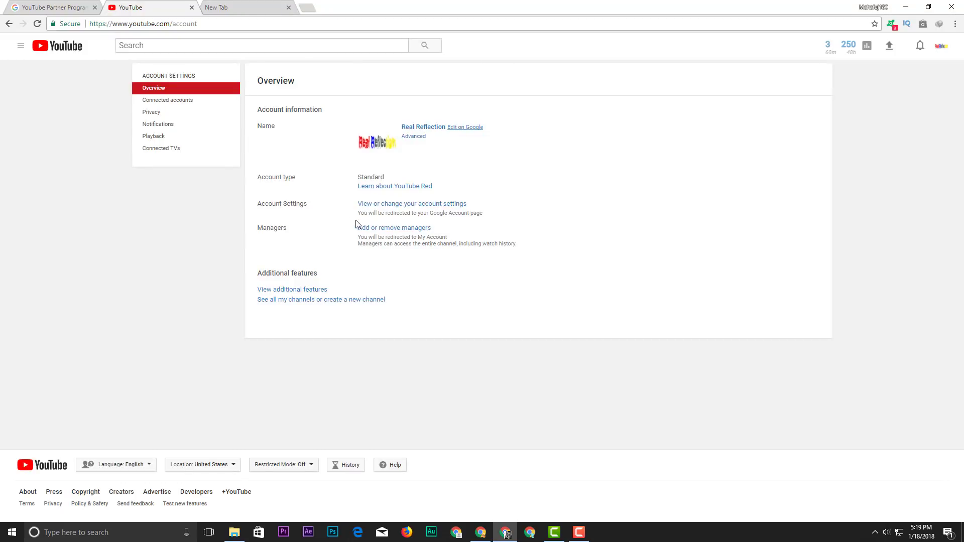
Enter the Advanced account settings for the Real Reflection channel.
left_click(411, 137)
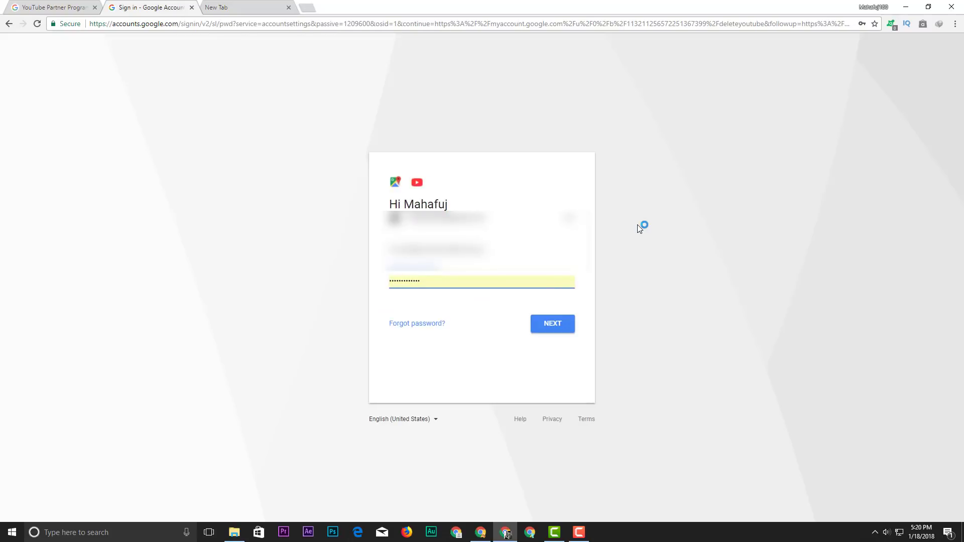
Submit the password, acknowledge both 'hide my content' boxes, and expand the permanent deletion option.
left_click(542, 324)
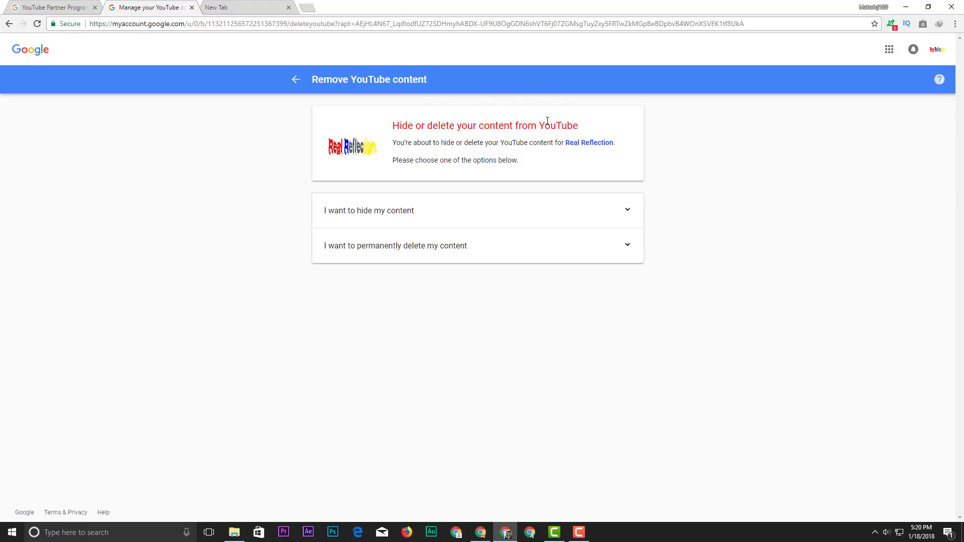
left_click(407, 210)
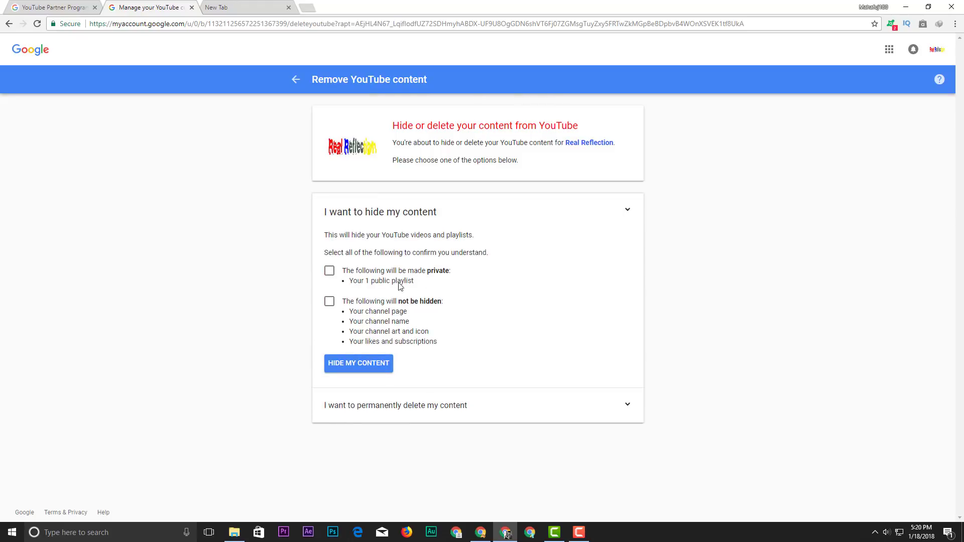
left_click(329, 271)
left_click(329, 302)
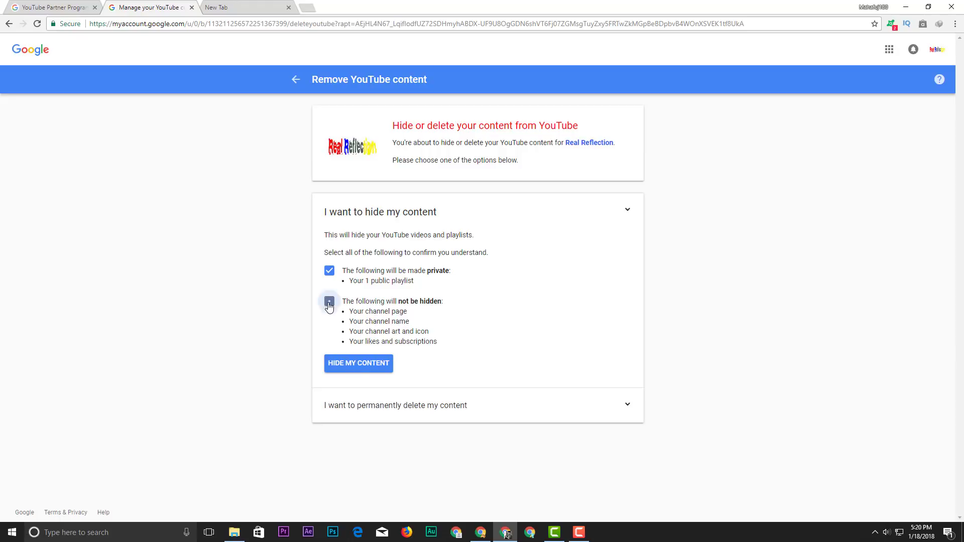
left_click(419, 410)
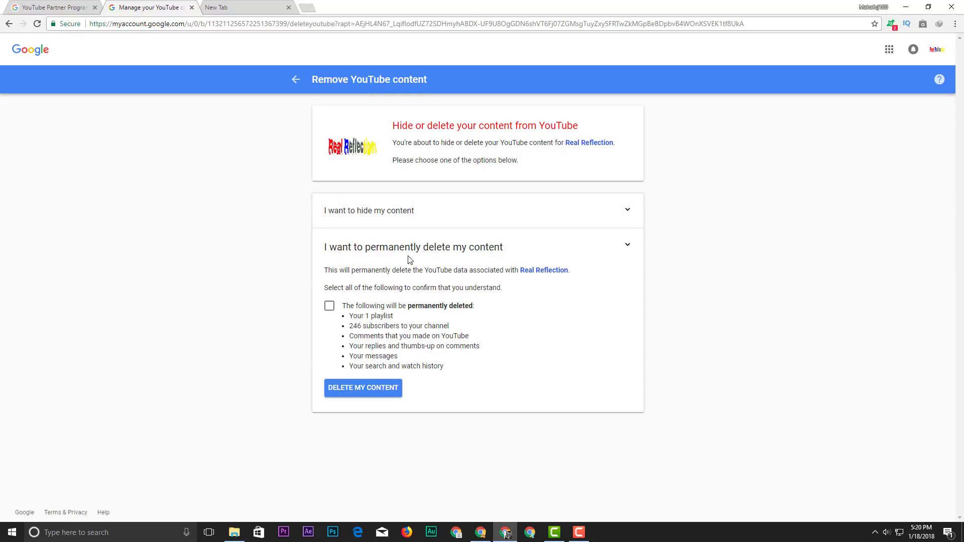
Acknowledge what will be permanently deleted and request deletion via DELETE MY CONTENT.
left_click(330, 308)
left_click_drag(353, 321, 419, 319)
left_click(329, 306)
left_click(364, 395)
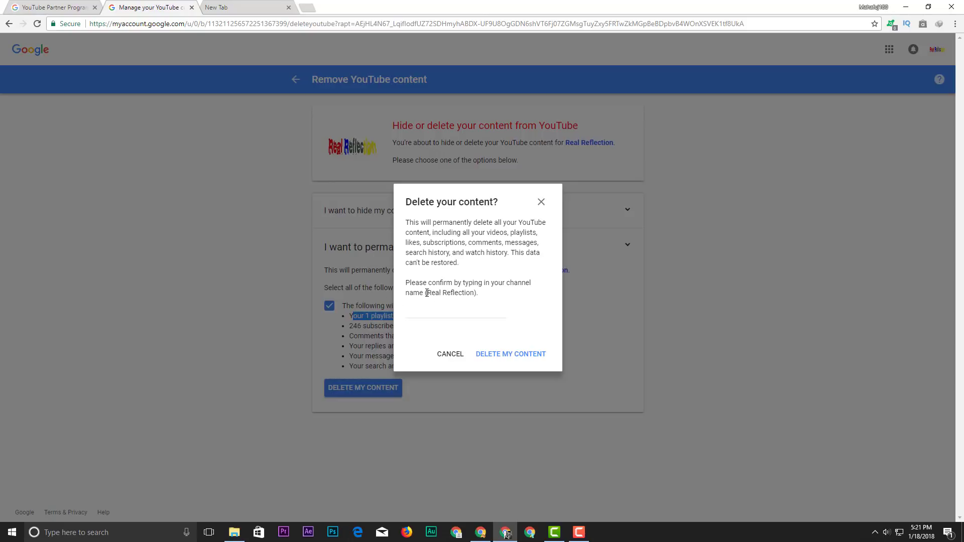
Copy the channel name 'Real Reflection' from the confirmation dialog text.
left_click_drag(426, 292, 468, 293)
right_click(475, 292)
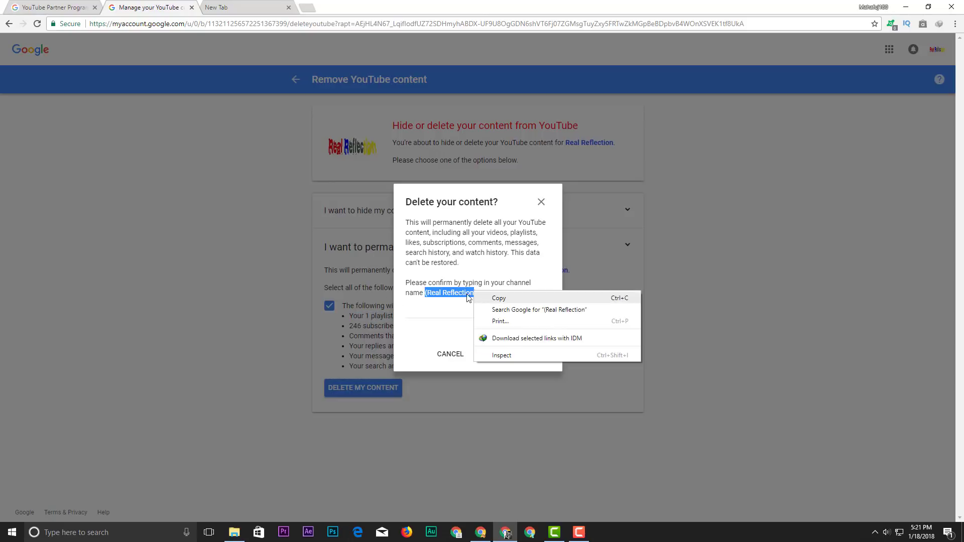
left_click(500, 298)
left_click(422, 293)
left_click_drag(426, 292, 475, 293)
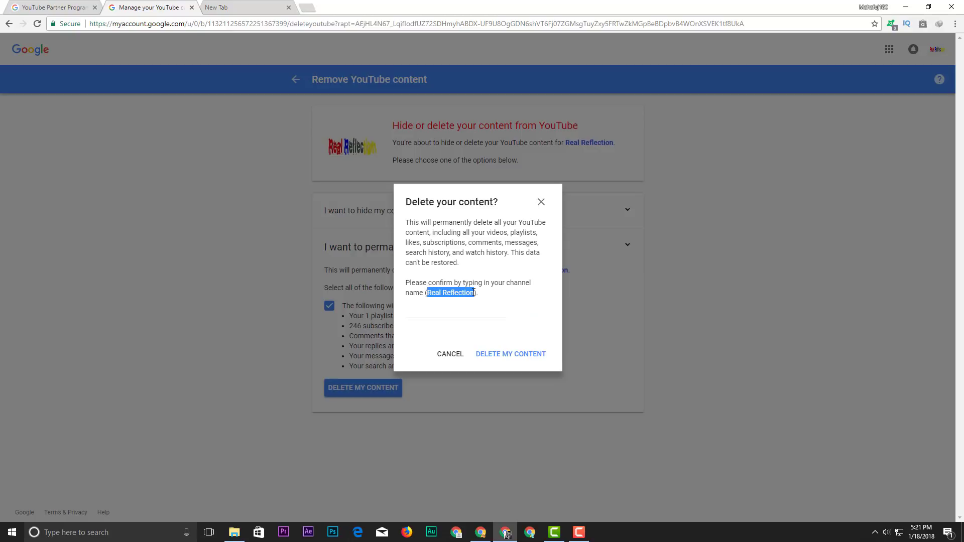
right_click(476, 292)
left_click(490, 299)
Paste 'Real Reflection' into the confirmation field and confirm permanent deletion of the content.
left_click(453, 311)
right_click(453, 312)
left_click(478, 374)
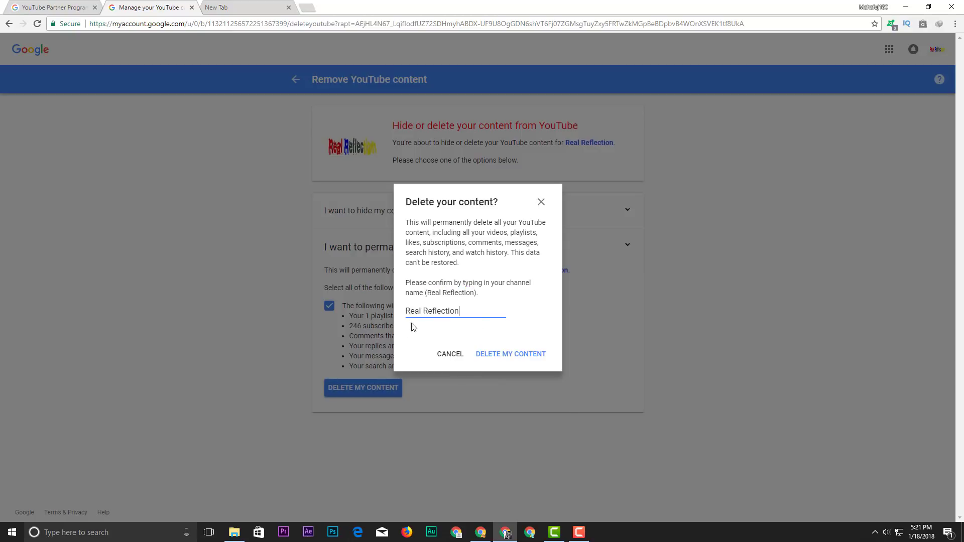
left_click(497, 361)
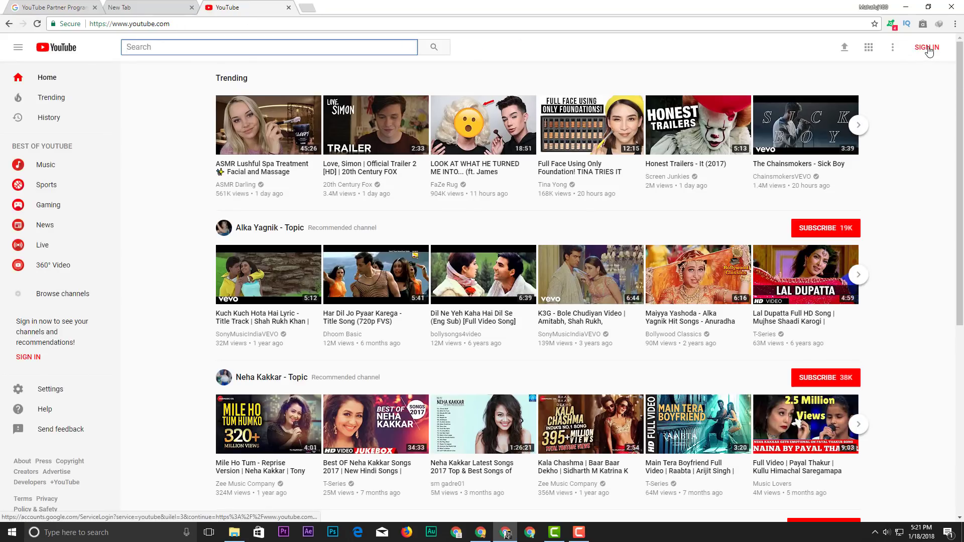
Sign back in to YouTube and confirm the account in the 'Use YouTube as...' dialog.
left_click(931, 49)
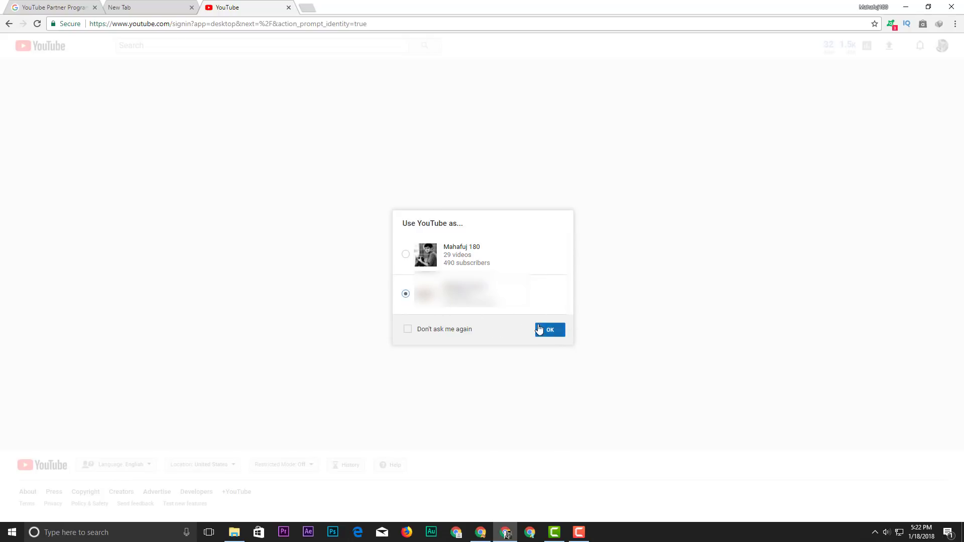
left_click(554, 331)
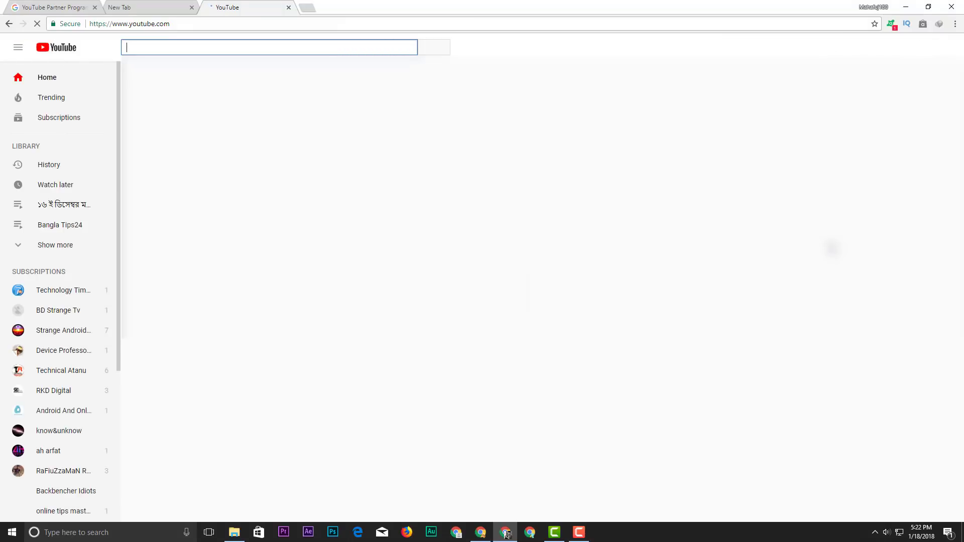